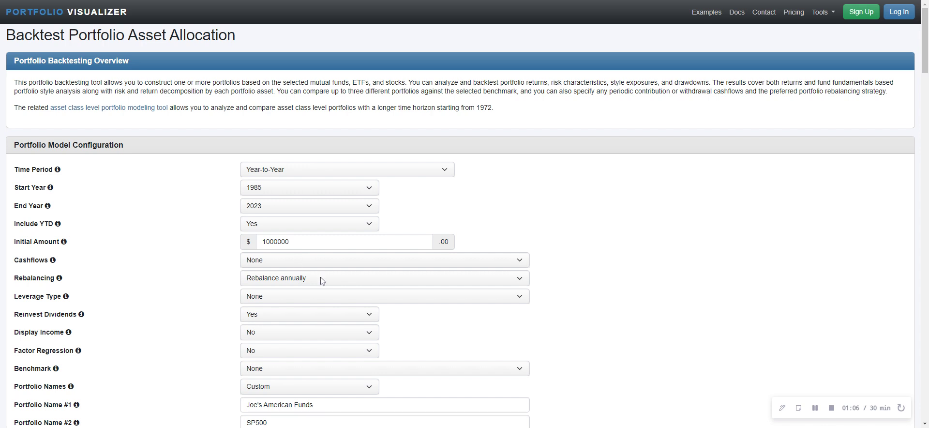
pyautogui.scroll(-5, 318, 281)
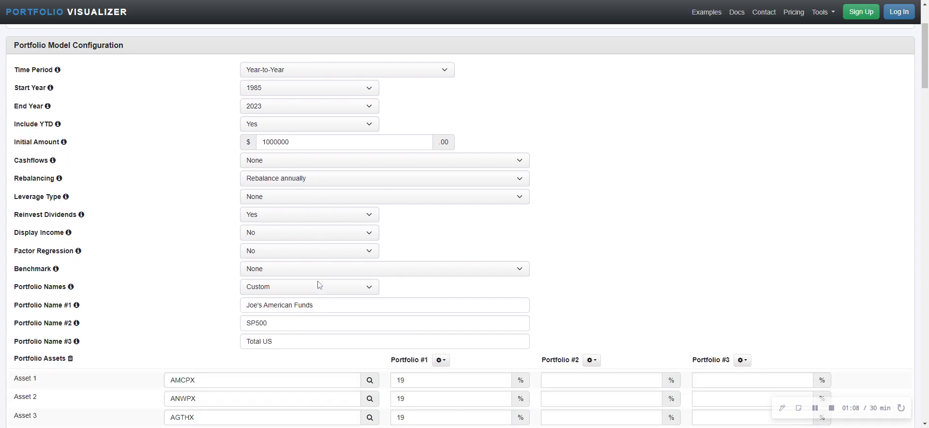
pyautogui.scroll(-2, 464, 226)
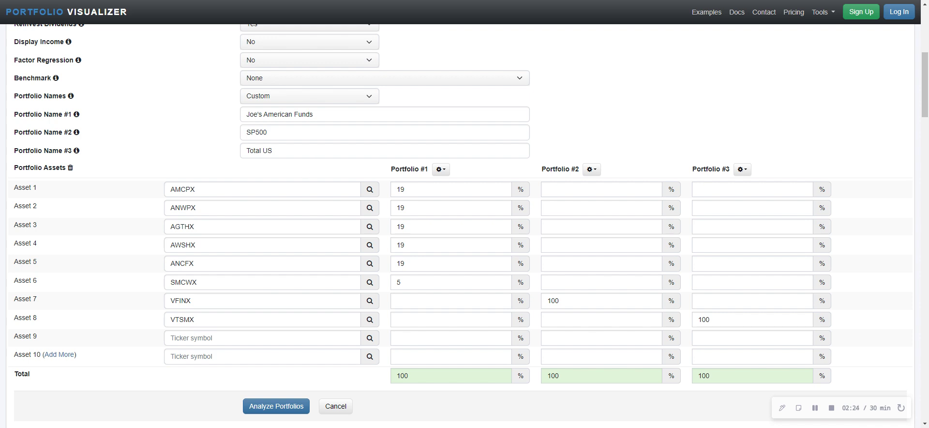
# Step: Run the three-portfolio backtest for Jan 1993–May 2023 and scroll to the Performance Summary
pyautogui.click(264, 406)
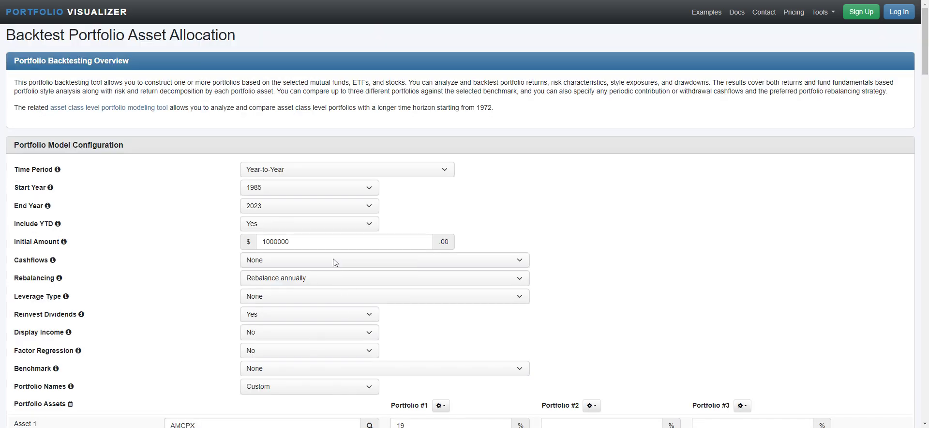
pyautogui.scroll(-2, 465, 226)
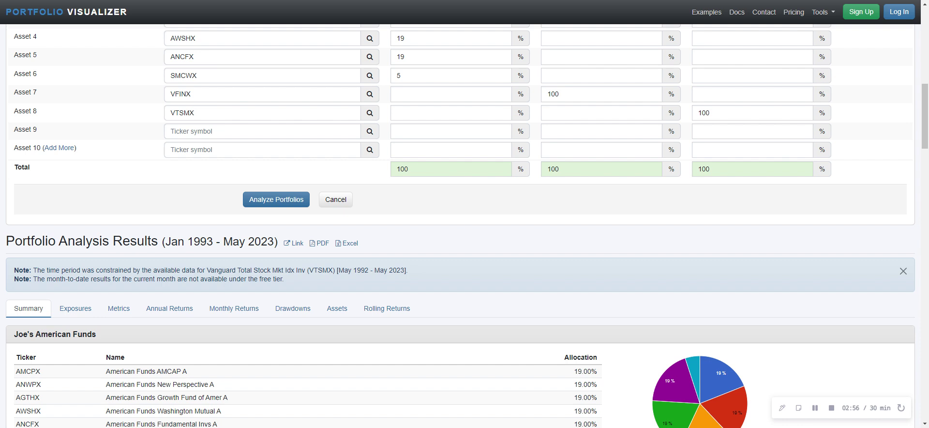
pyautogui.scroll(-8, 314, 281)
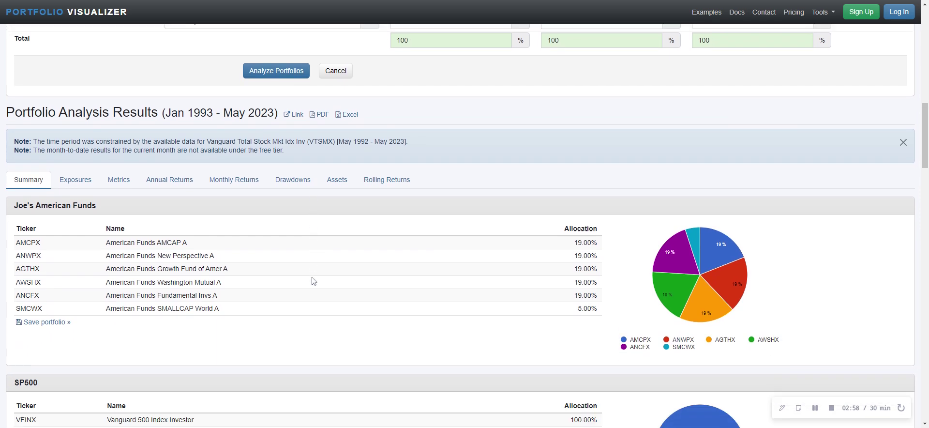
pyautogui.scroll(-4, 311, 277)
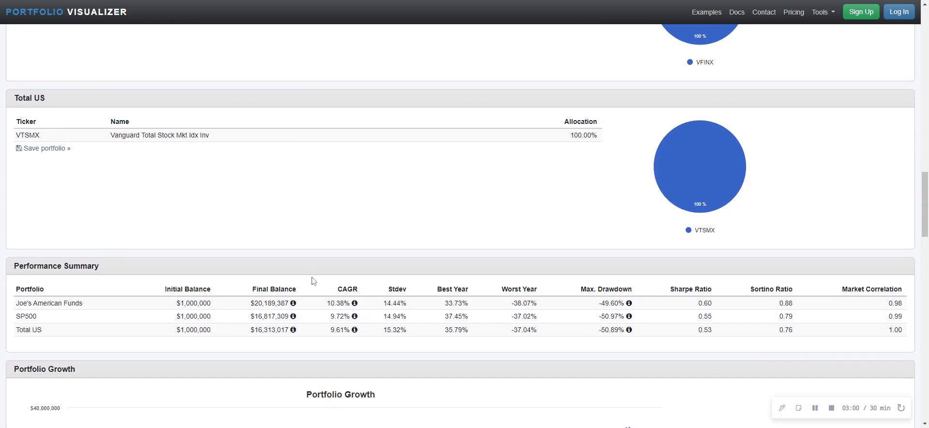
pyautogui.scroll(-3, 314, 281)
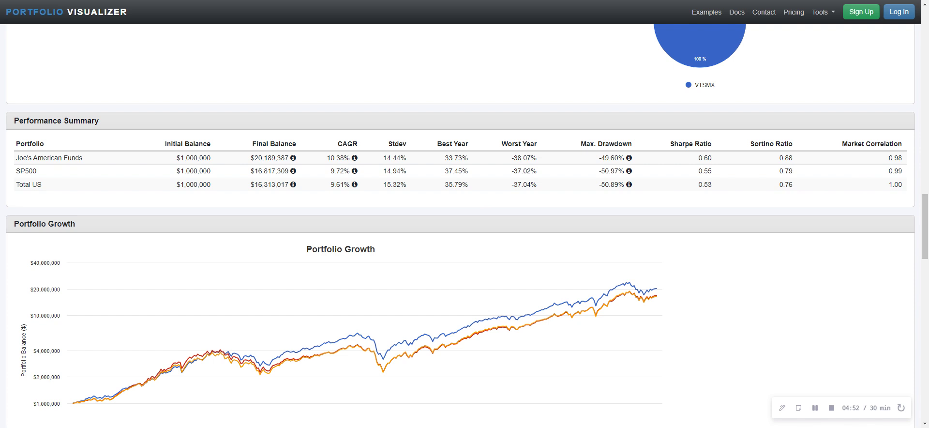
pyautogui.scroll(1, 796, 193)
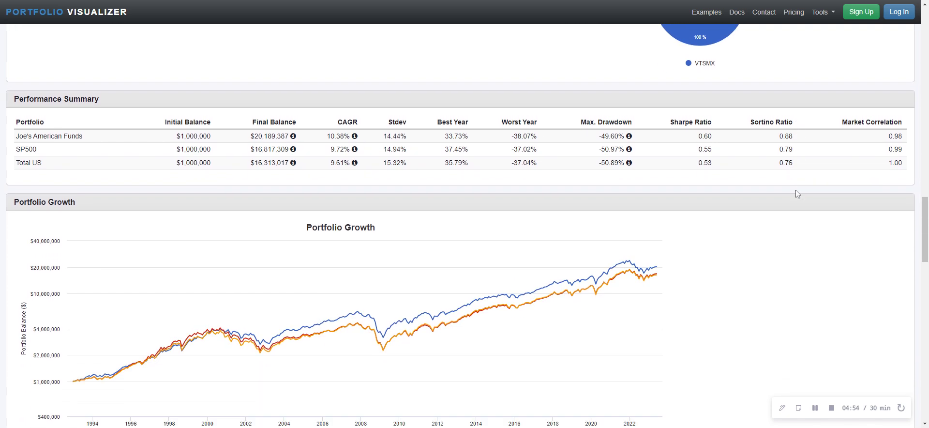
pyautogui.scroll(2, 796, 190)
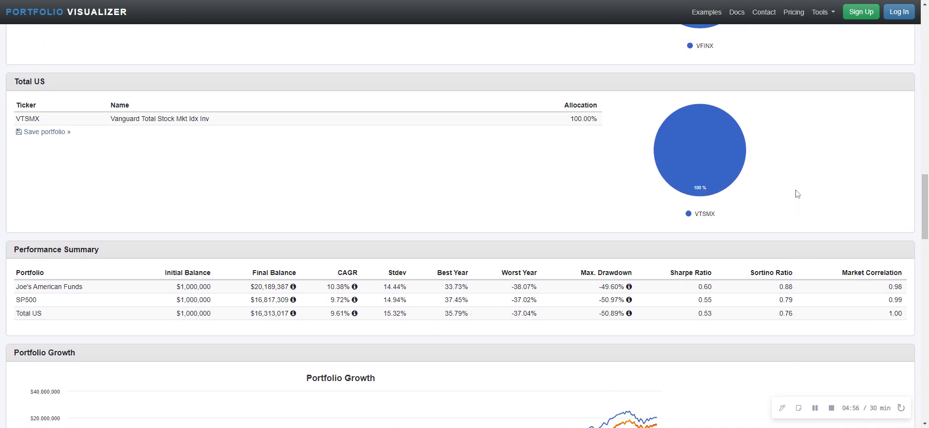
pyautogui.scroll(-2, 796, 190)
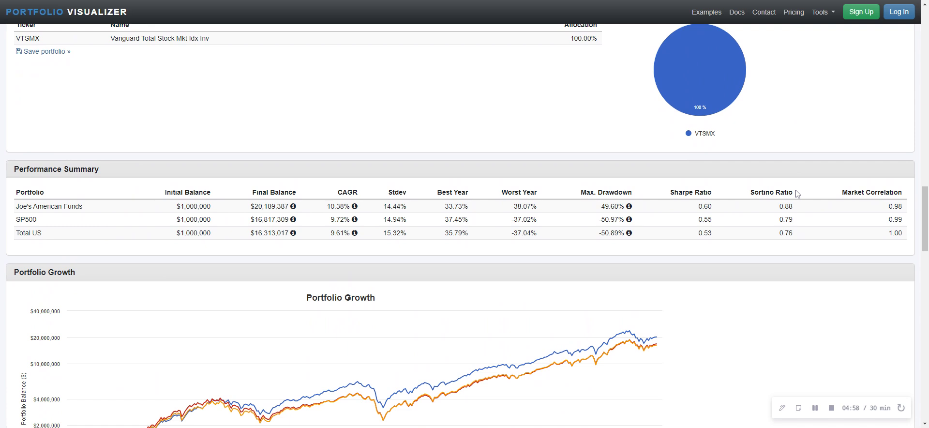
pyautogui.scroll(-1, 794, 202)
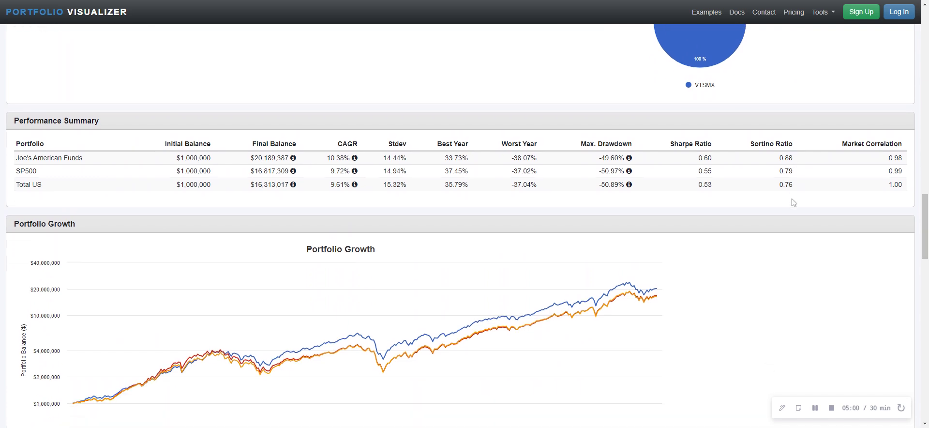
pyautogui.scroll(-3, 788, 201)
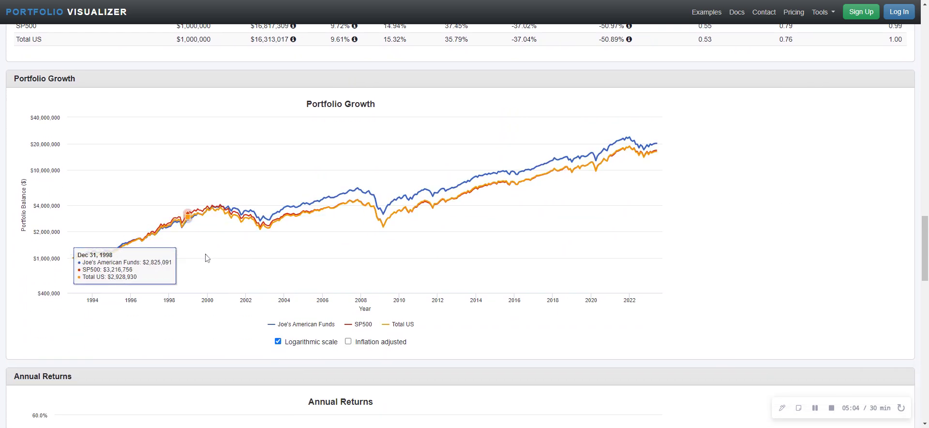
pyautogui.scroll(-4, 502, 219)
pyautogui.scroll(-2, 505, 221)
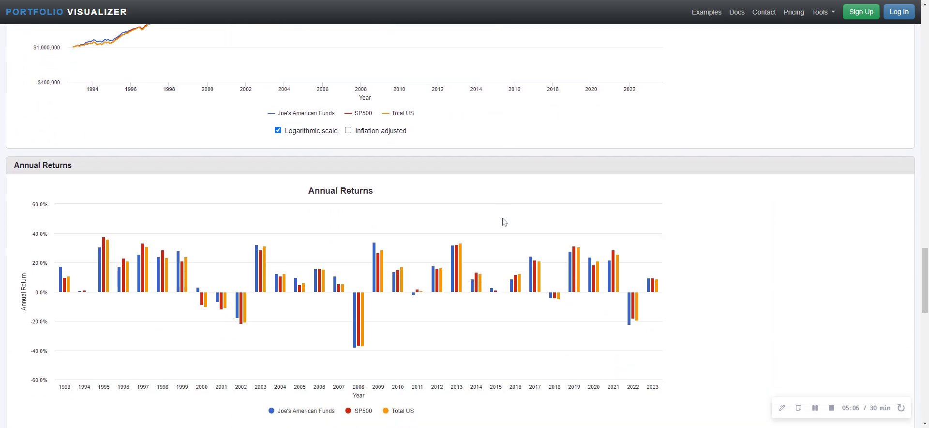
pyautogui.scroll(15, 503, 222)
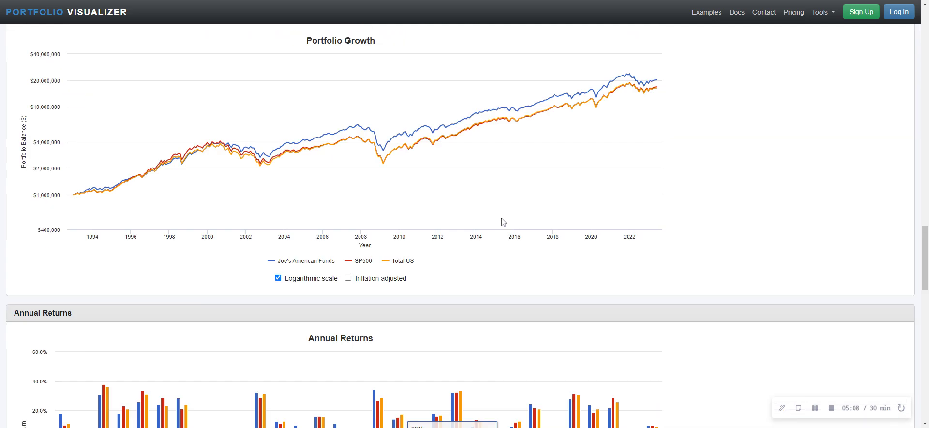
pyautogui.scroll(4, 503, 222)
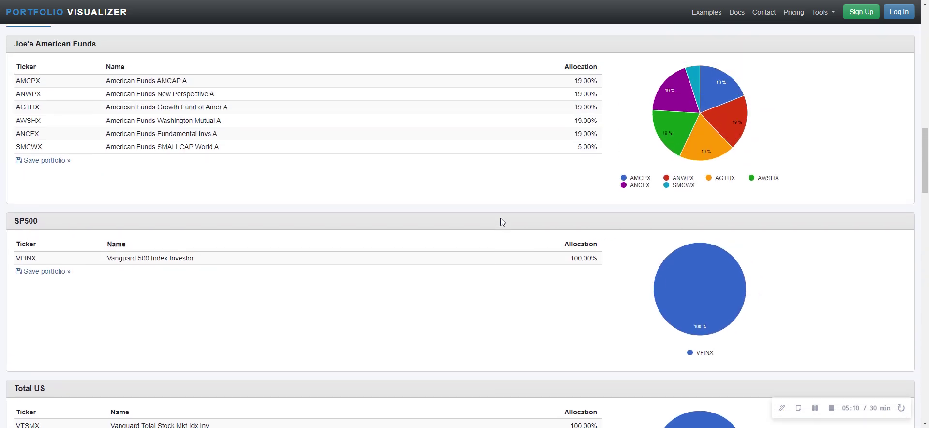
pyautogui.scroll(-15, 502, 221)
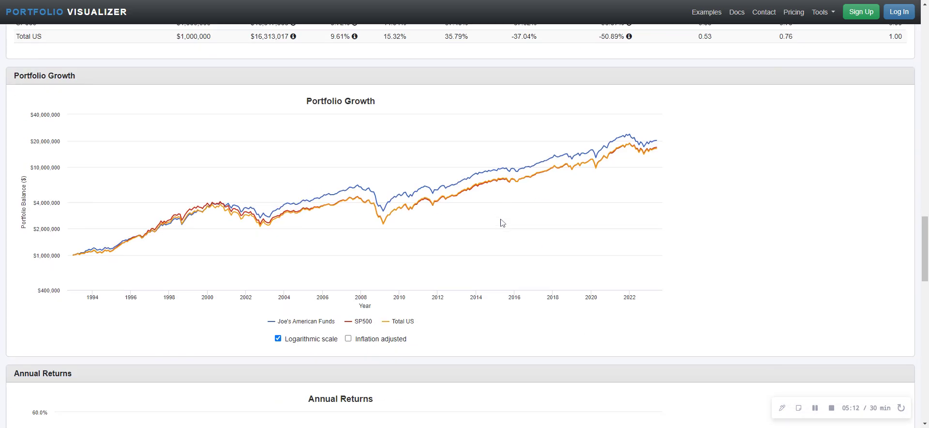
pyautogui.scroll(-8, 502, 222)
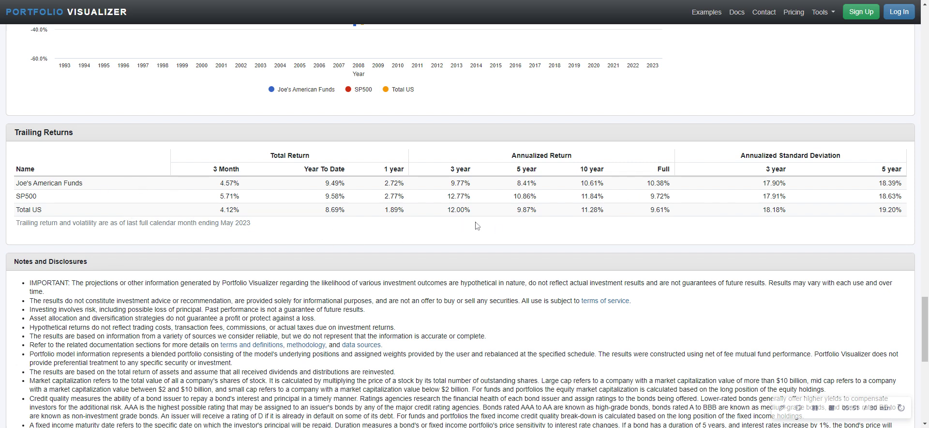
pyautogui.scroll(10, 477, 225)
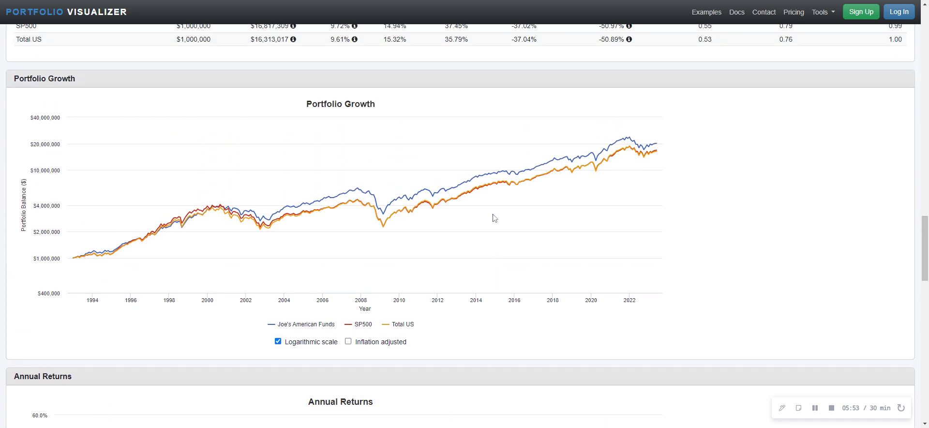
pyautogui.scroll(2, 494, 218)
pyautogui.scroll(1, 491, 219)
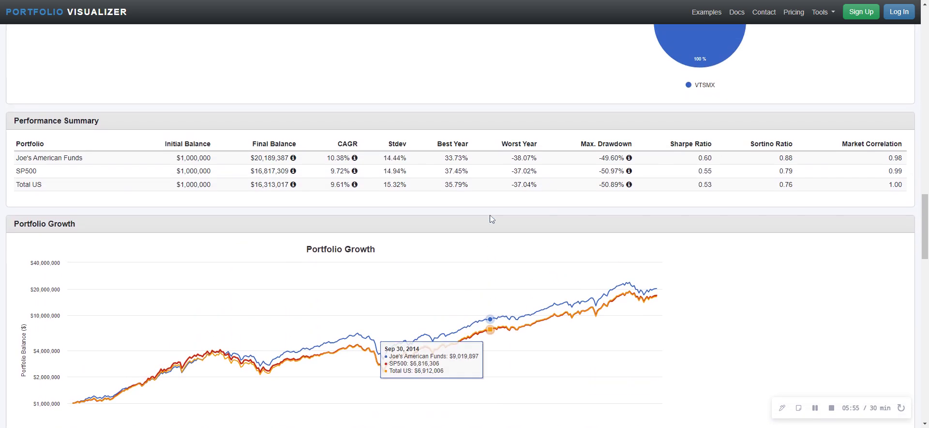
pyautogui.scroll(10, 366, 189)
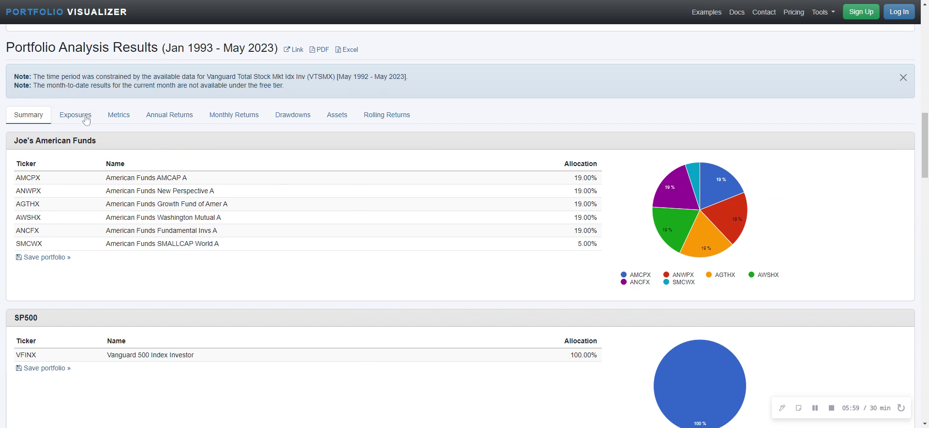
# Step: Show style exposures: Joe's American Funds 43.55% large-cap growth, 15.29% ex-US developed, R² 98.65%
pyautogui.click(79, 118)
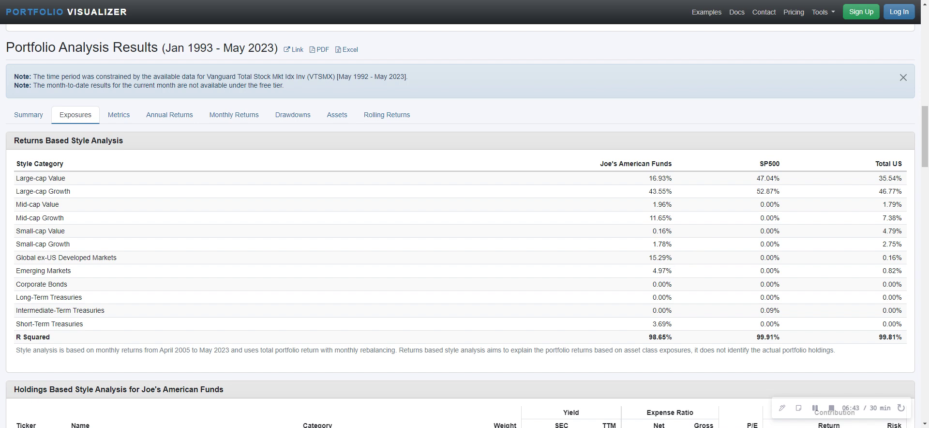
pyautogui.scroll(-3, 666, 270)
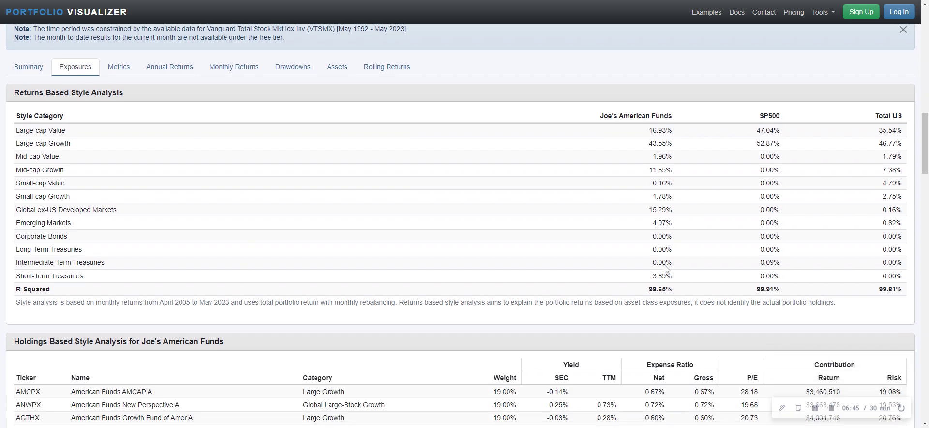
pyautogui.scroll(-4, 667, 269)
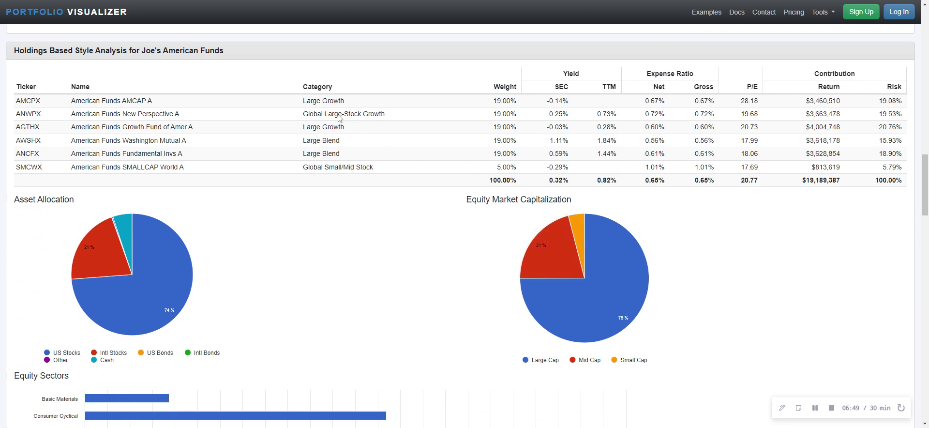
pyautogui.scroll(5, 343, 188)
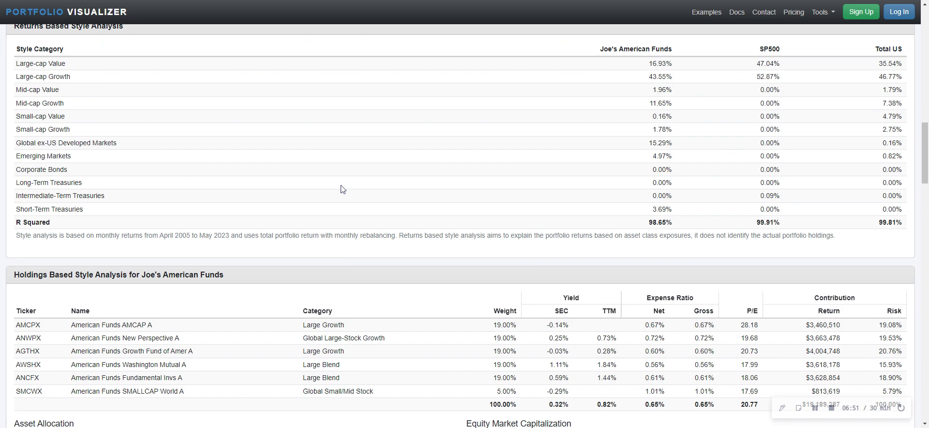
pyautogui.scroll(3, 343, 190)
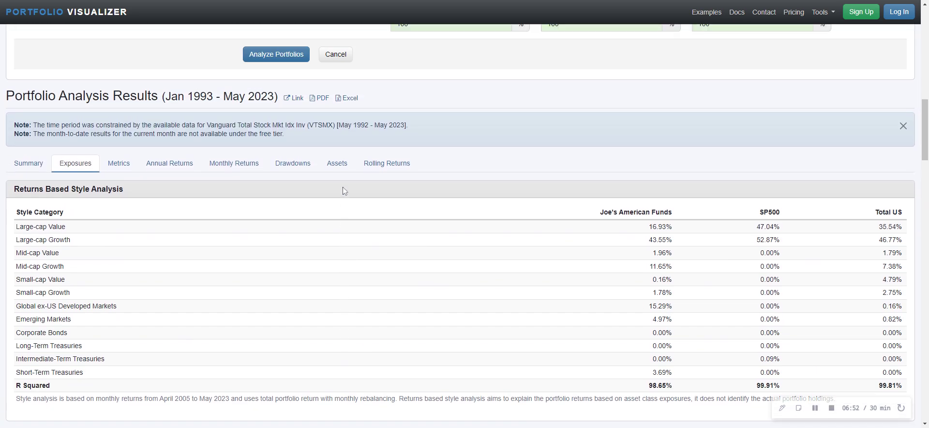
# Step: Review the Risk and Return Metrics table for Joe's American Funds, SP500 and Total US
pyautogui.click(123, 166)
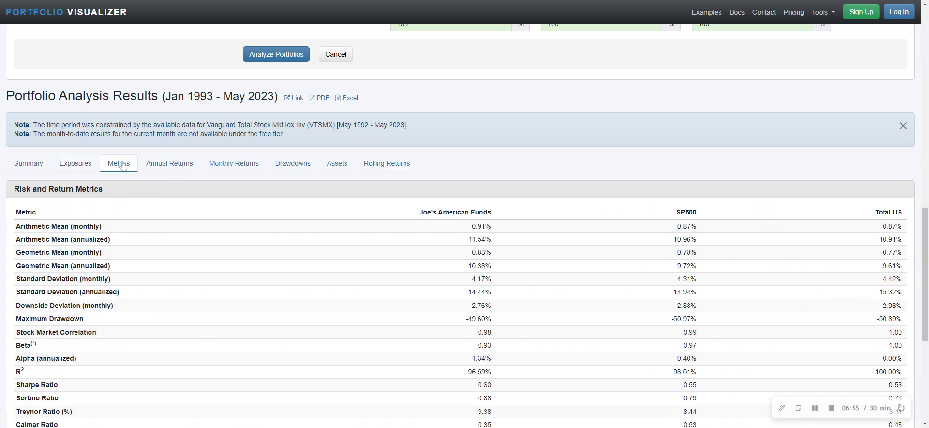
pyautogui.scroll(-5, 116, 286)
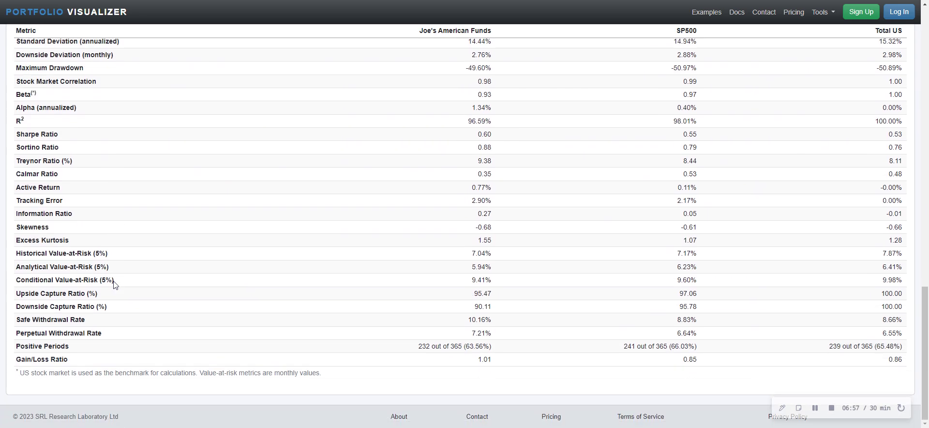
pyautogui.scroll(6, 164, 209)
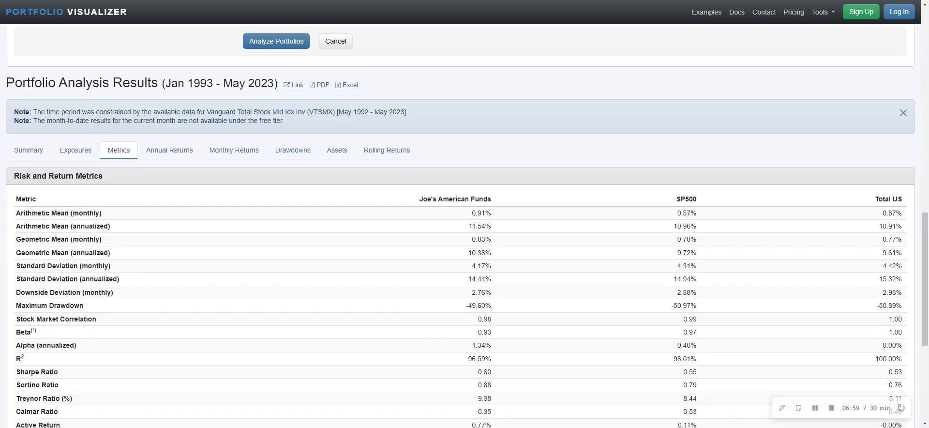
# Step: Browse annual and monthly returns, then view per-fund stats: AGTHX 10.89% CAGR, SMCWX -59.73% drawdown
pyautogui.click(164, 203)
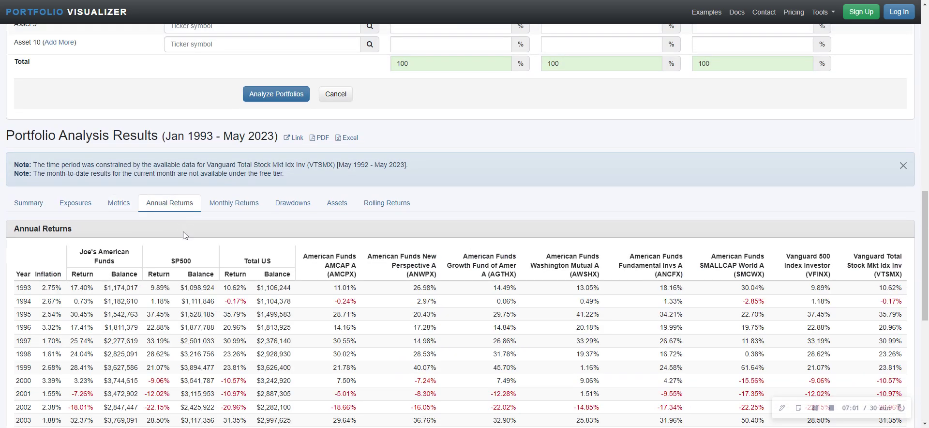
pyautogui.scroll(-5, 367, 315)
pyautogui.scroll(-3, 367, 315)
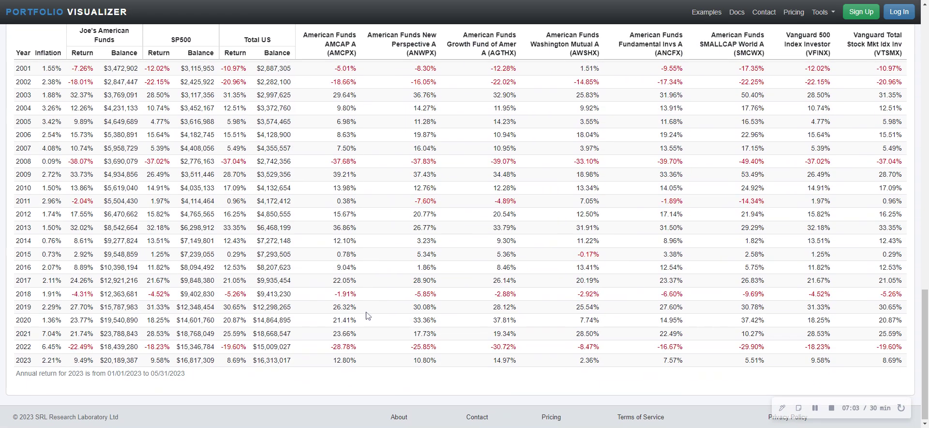
pyautogui.scroll(8, 367, 315)
pyautogui.scroll(-1, 366, 315)
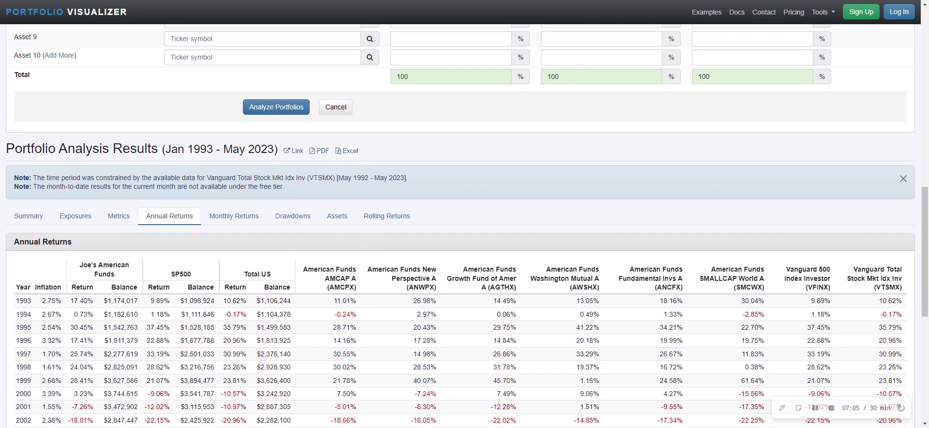
pyautogui.click(238, 222)
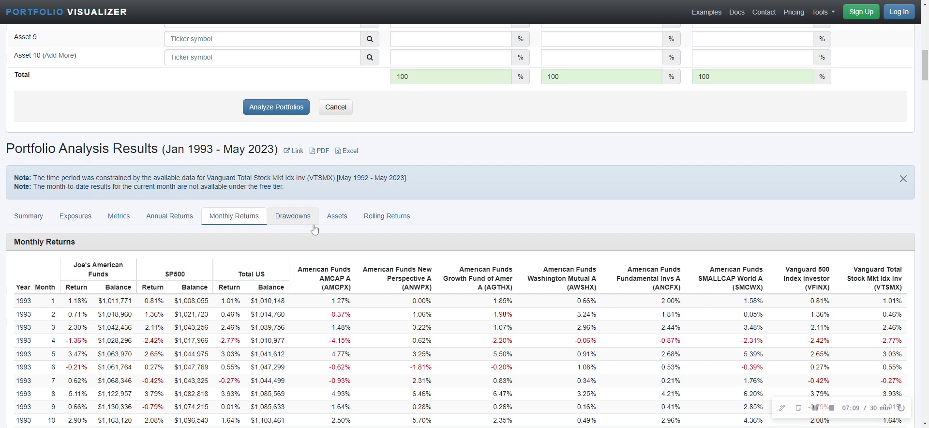
pyautogui.click(337, 219)
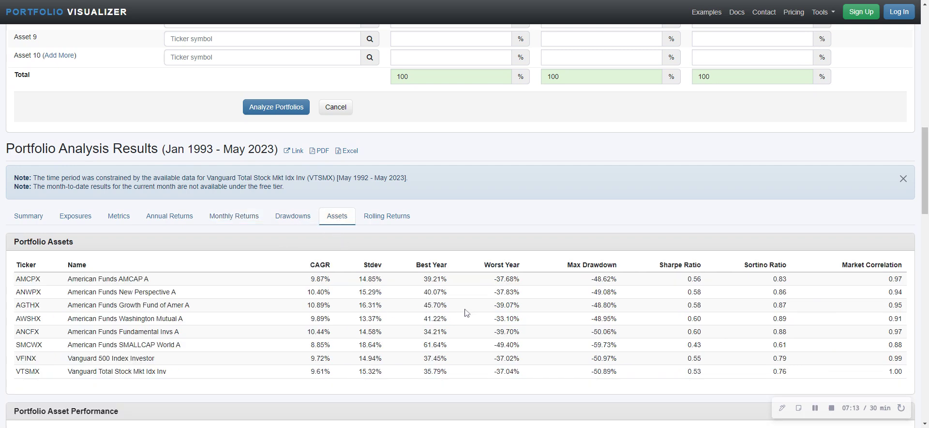
# Step: Show rolling returns (Joe's American Funds averaging 11.57%) and the 3-year annualized rolling chart
pyautogui.click(388, 219)
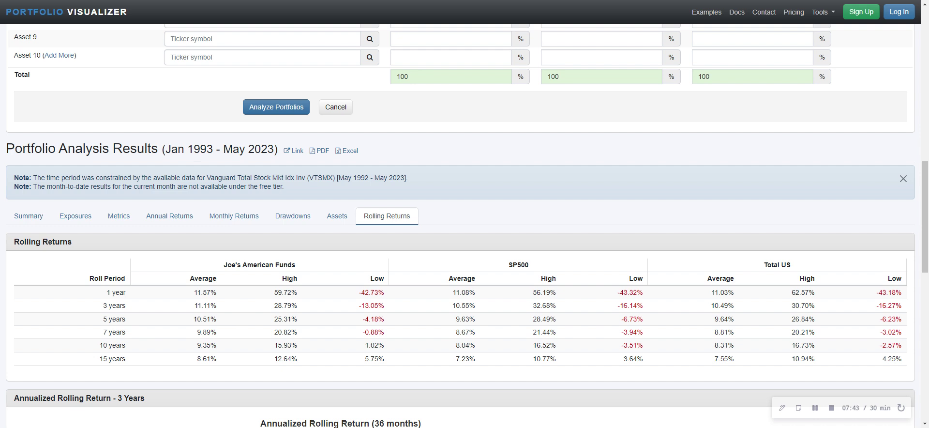
pyautogui.scroll(1, 459, 218)
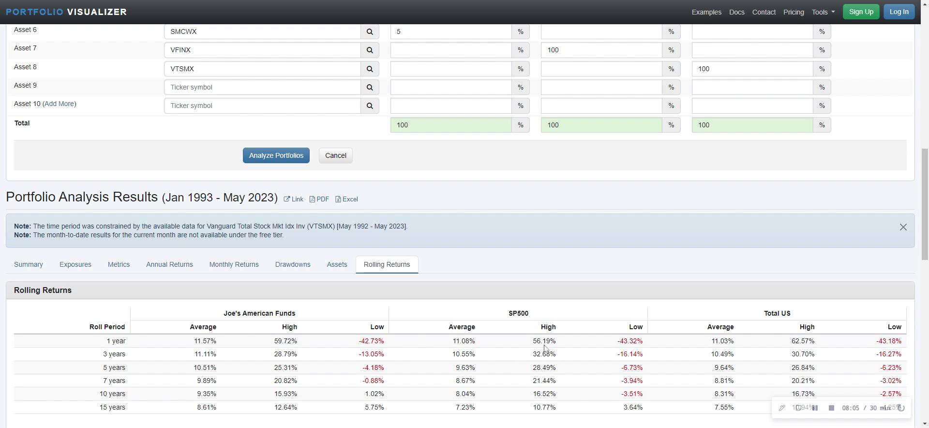
pyautogui.scroll(-2, 429, 360)
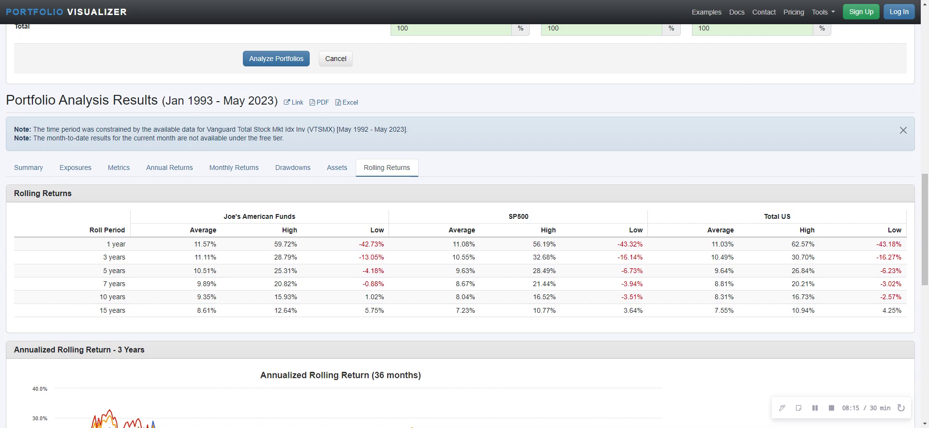
pyautogui.scroll(-6, 370, 344)
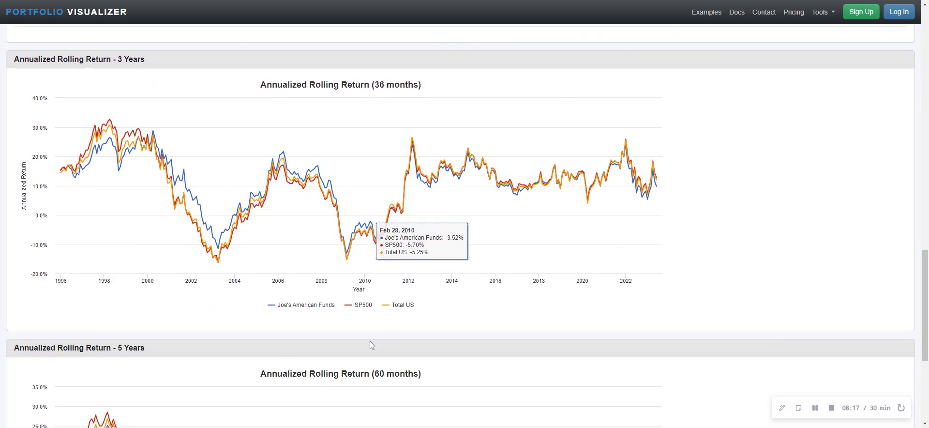
pyautogui.scroll(5, 372, 345)
pyautogui.scroll(15, 372, 345)
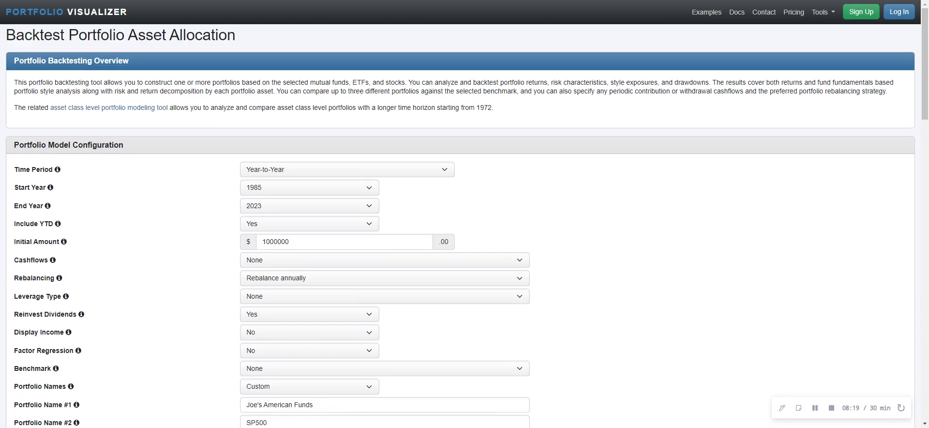
pyautogui.scroll(-5, 278, 326)
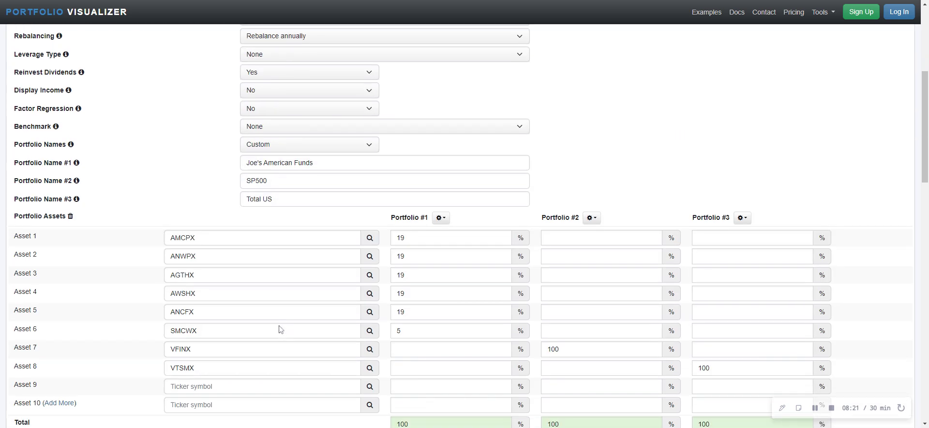
pyautogui.scroll(-1, 464, 226)
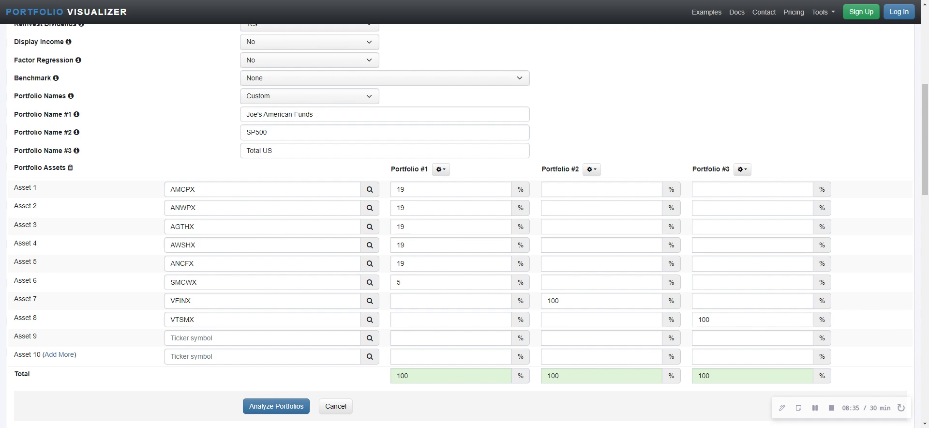
pyautogui.scroll(6, 417, 308)
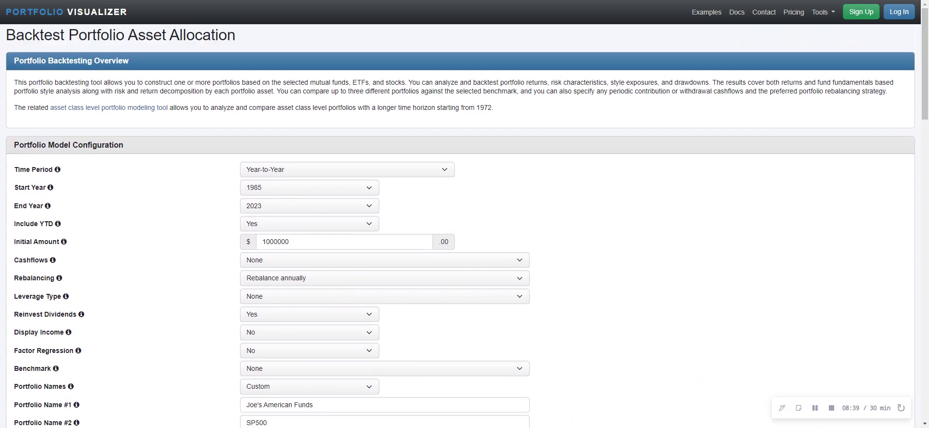
pyautogui.scroll(-3, 416, 308)
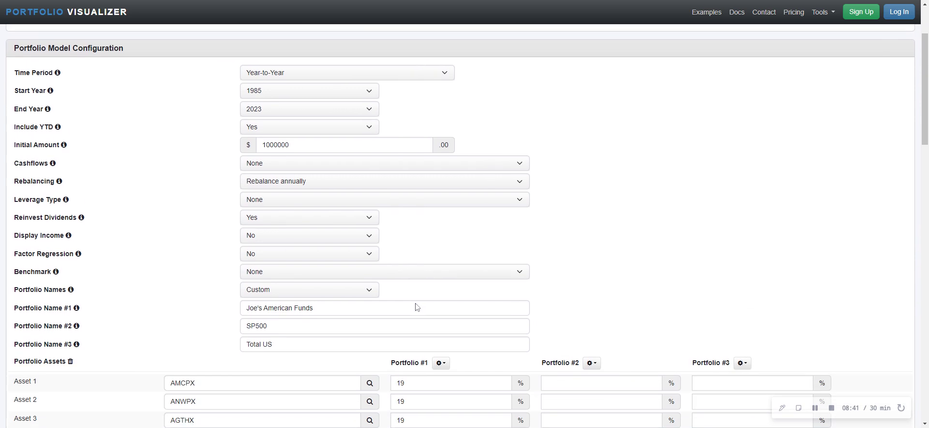
pyautogui.scroll(3, 417, 307)
pyautogui.scroll(-1, 416, 308)
pyautogui.scroll(-5, 416, 307)
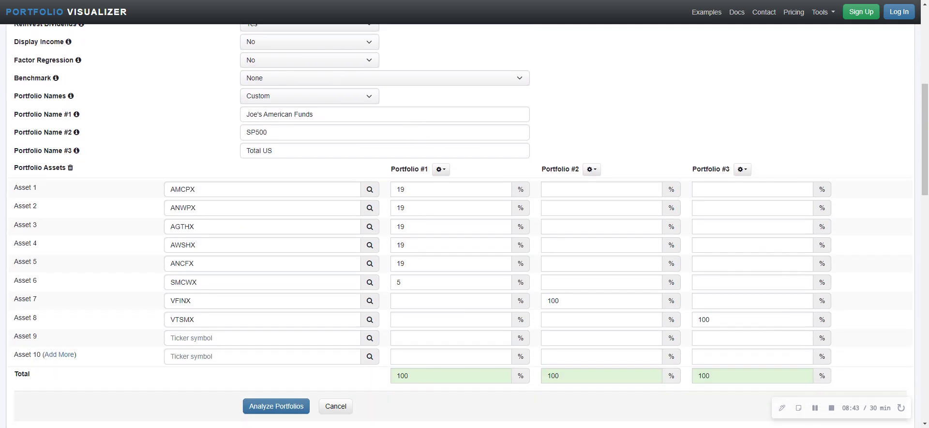